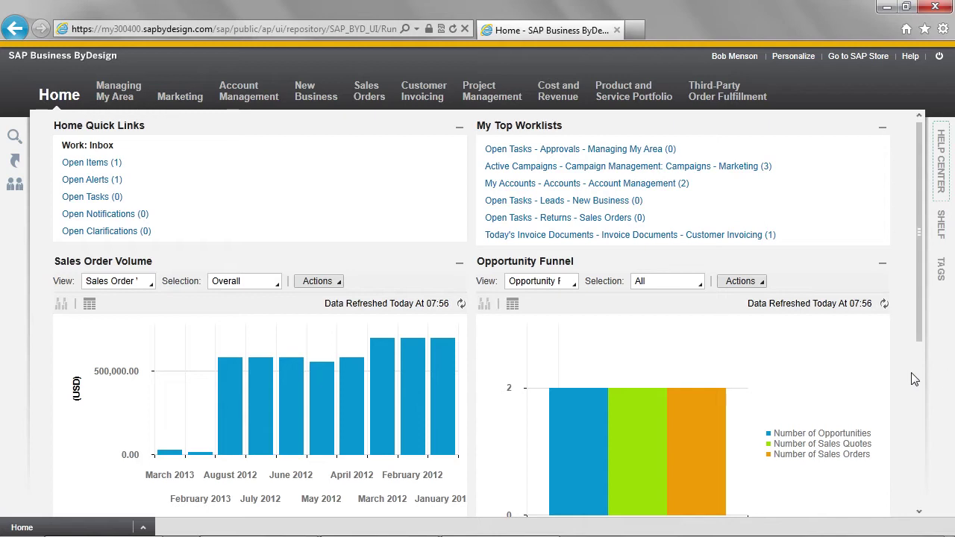
- Open the Sales Order Volume report from the Home > Reports list
mouse_move(64, 95)
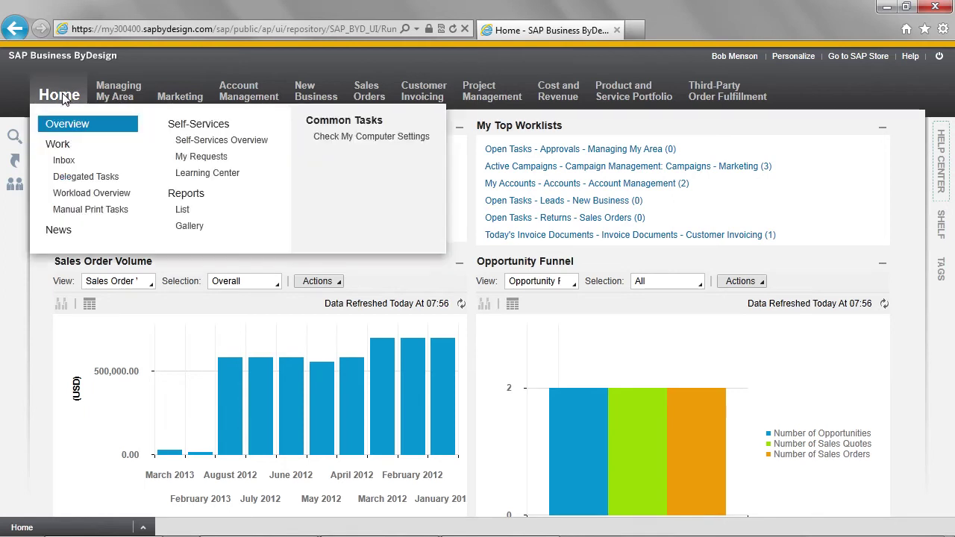
left_click(184, 212)
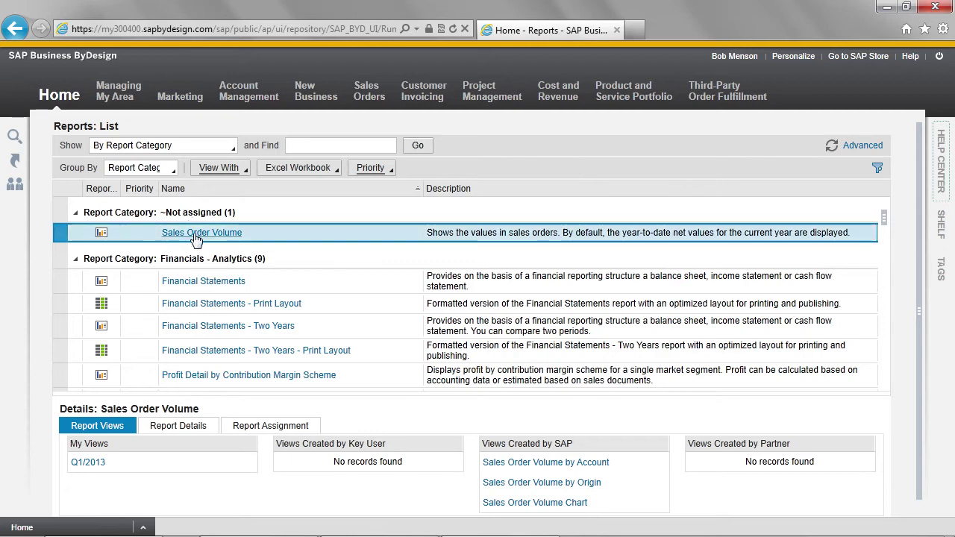
left_click(195, 235)
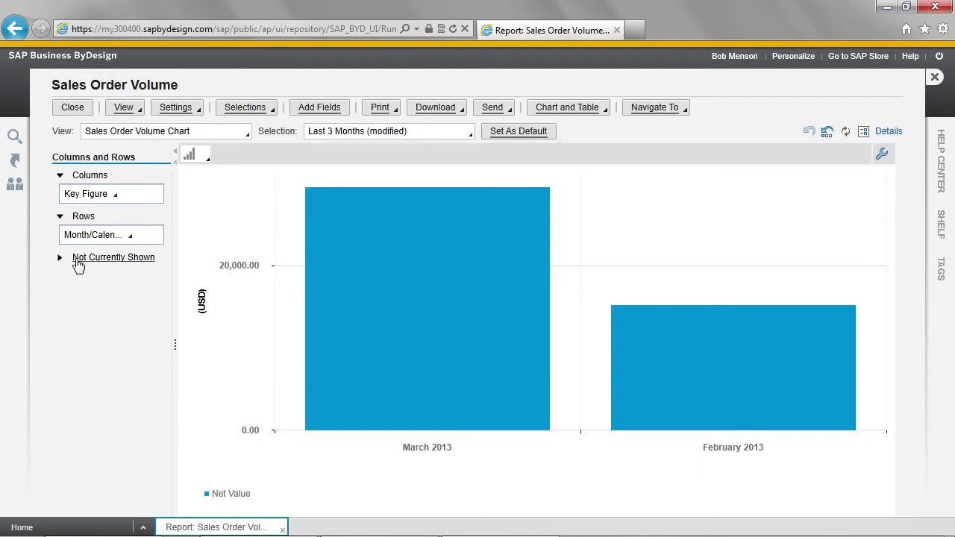
- Display the Sales Order Volume report as a table of monthly net values instead of a chart
left_click(76, 257)
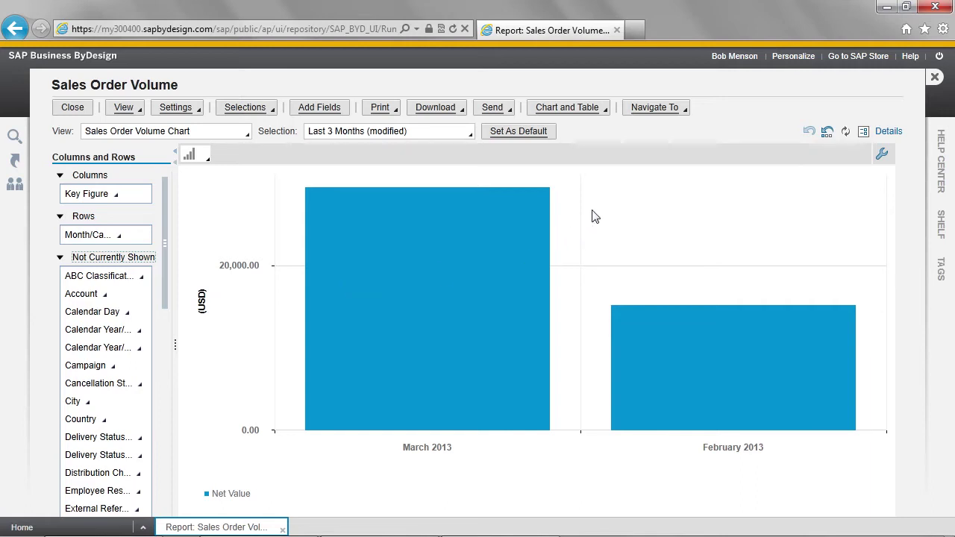
left_click(606, 110)
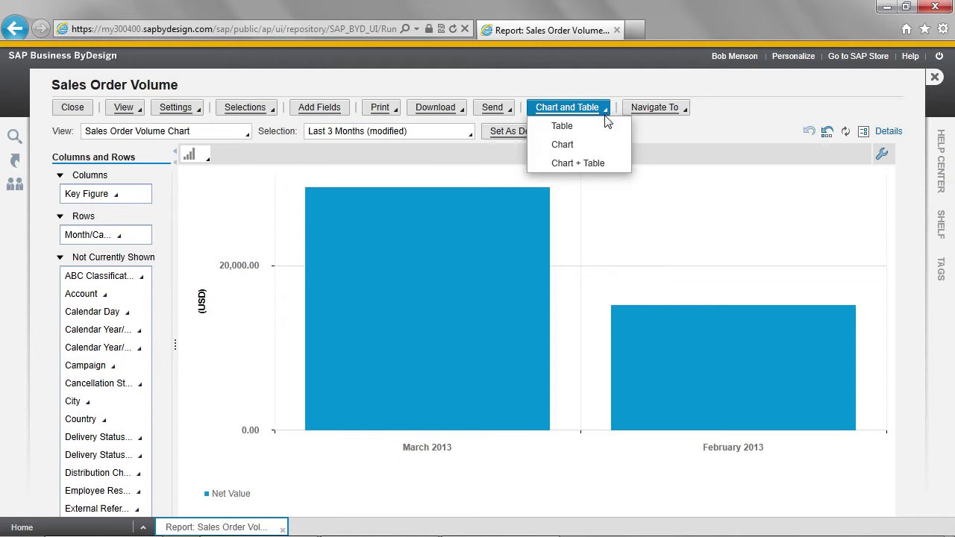
left_click(605, 129)
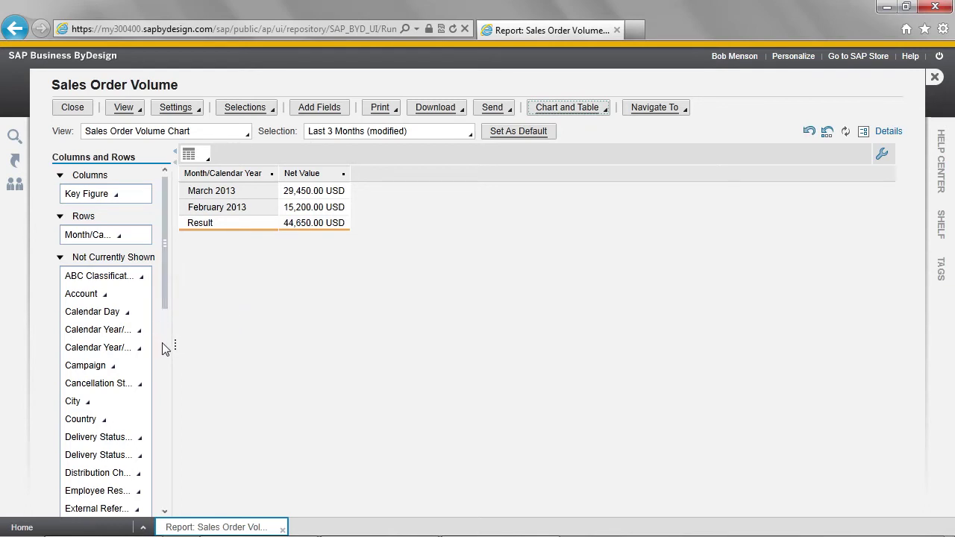
- Group the report rows by Calendar Year/Quarter, then Account, then Sales Order
left_click_drag(175, 345, 216, 345)
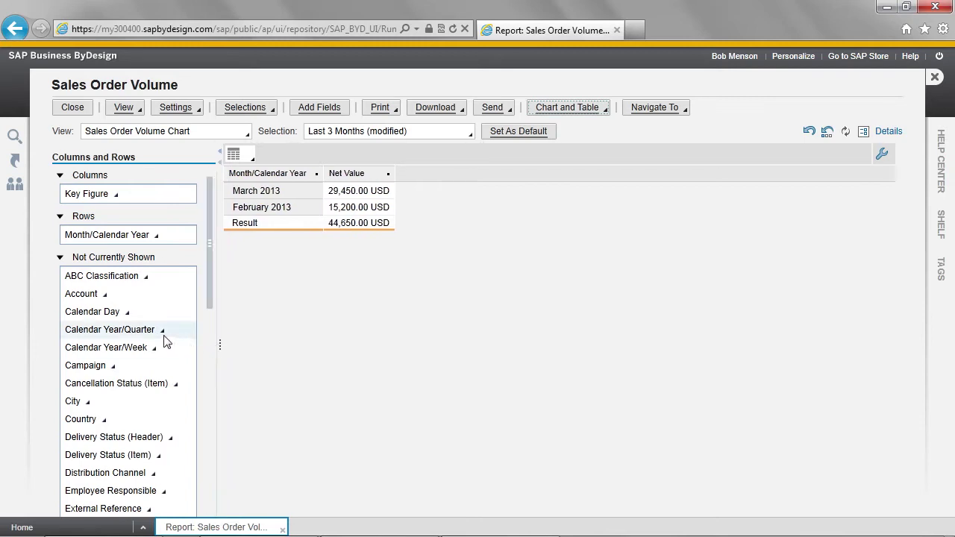
left_click(135, 336)
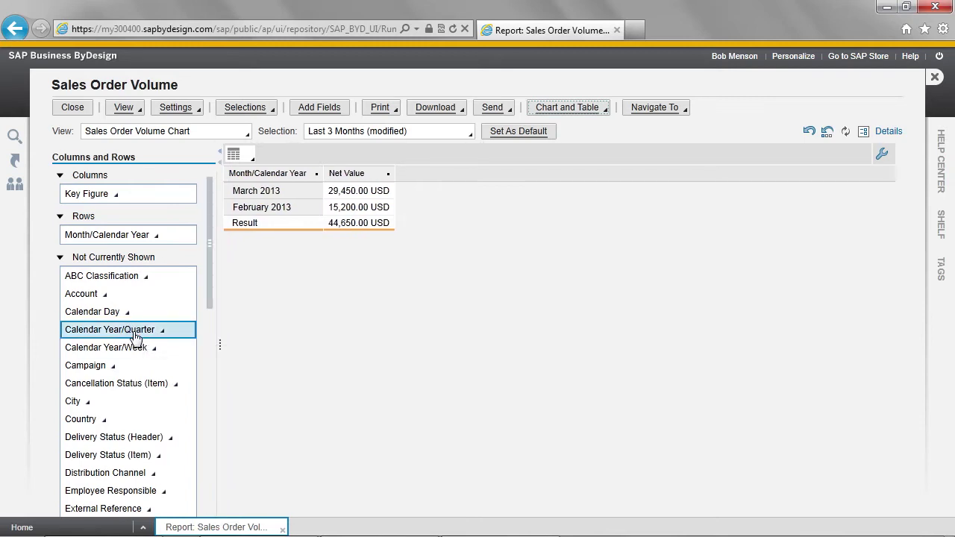
left_click_drag(135, 336, 135, 235)
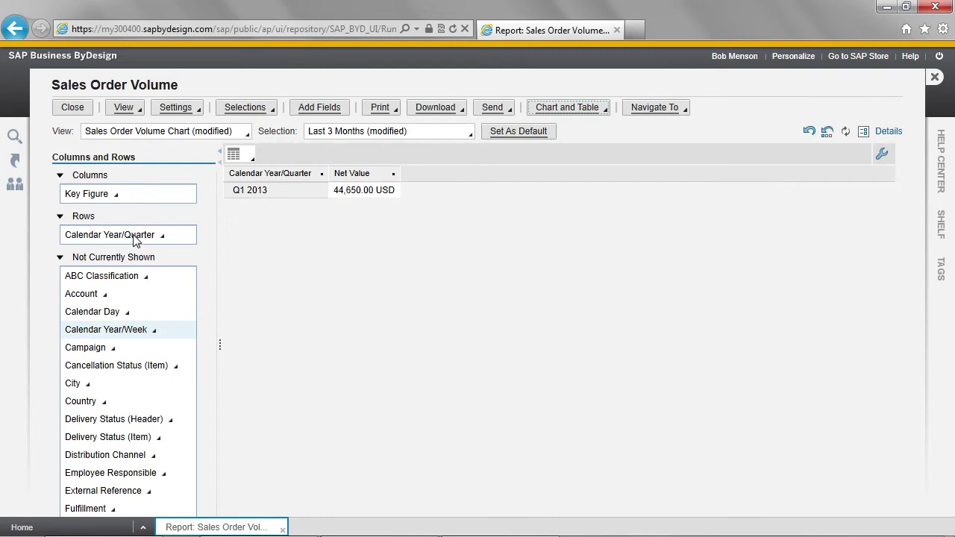
left_click(85, 296)
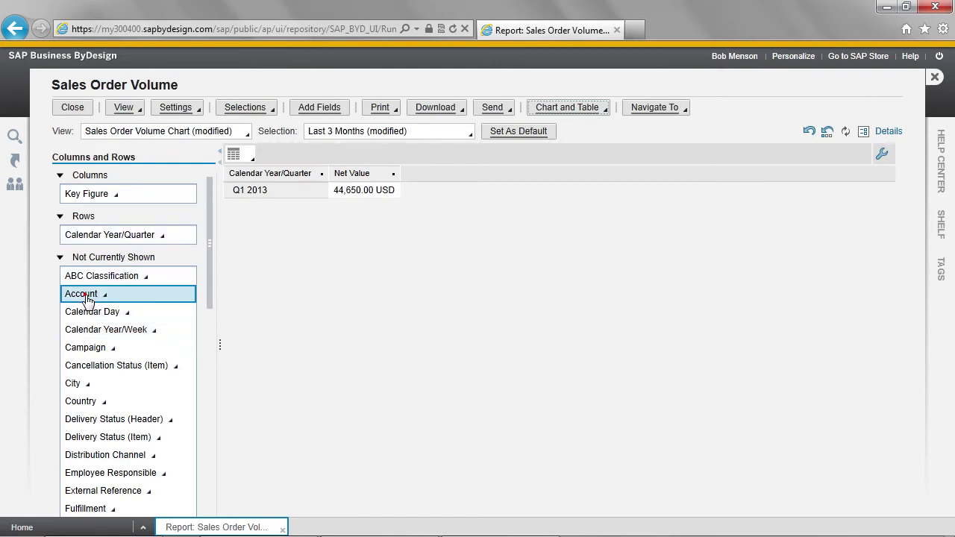
left_click_drag(93, 300, 104, 244)
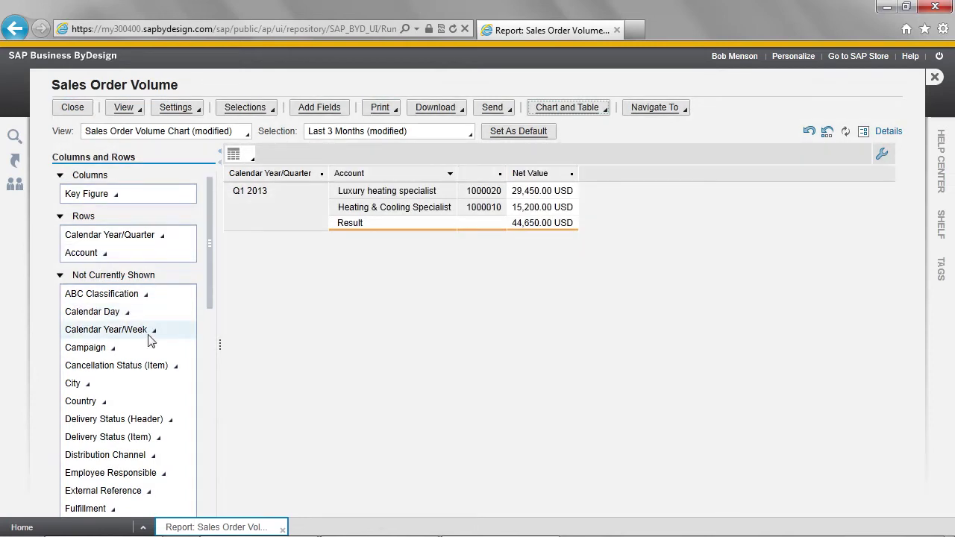
scroll(202, 352, "down", 1)
scroll(201, 348, "down", 12)
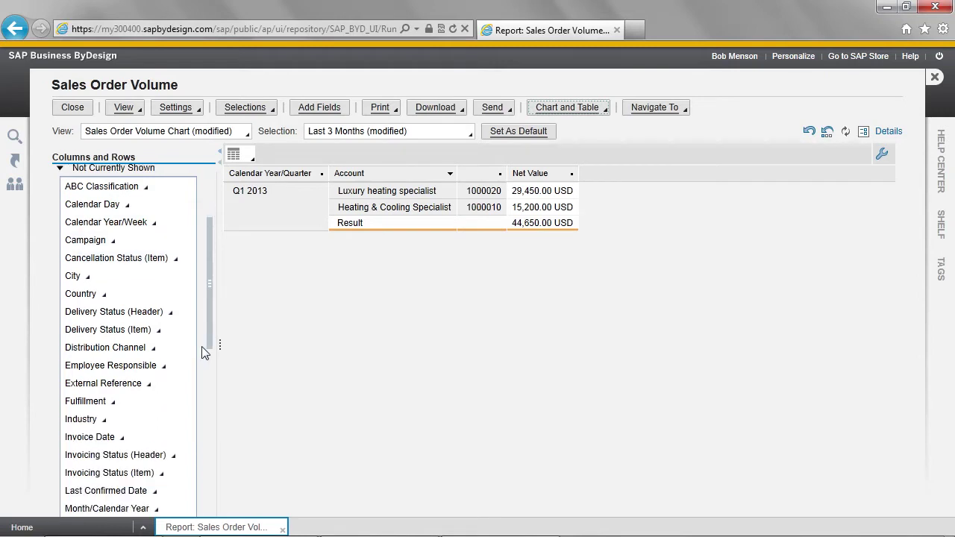
scroll(202, 347, "down", 1)
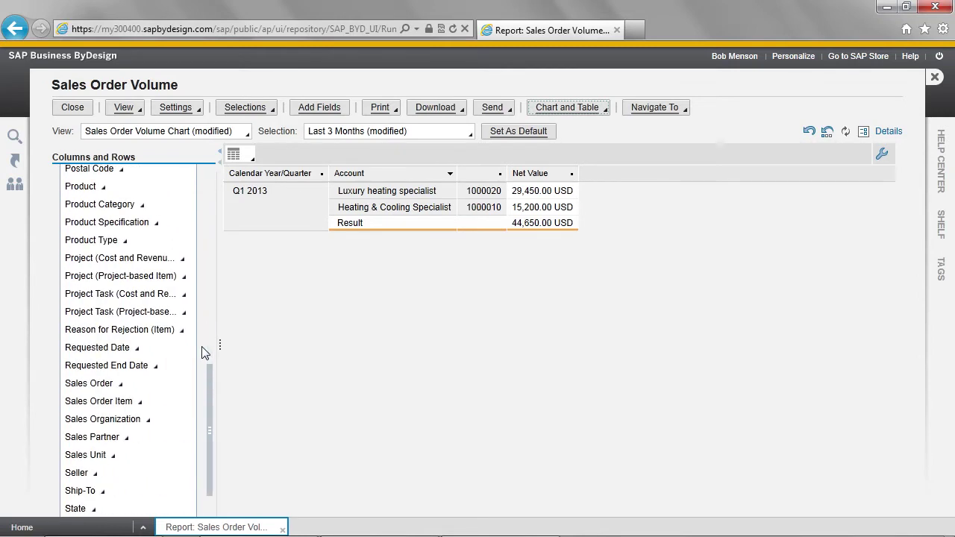
left_click(83, 383)
left_click_drag(82, 386, 97, 233)
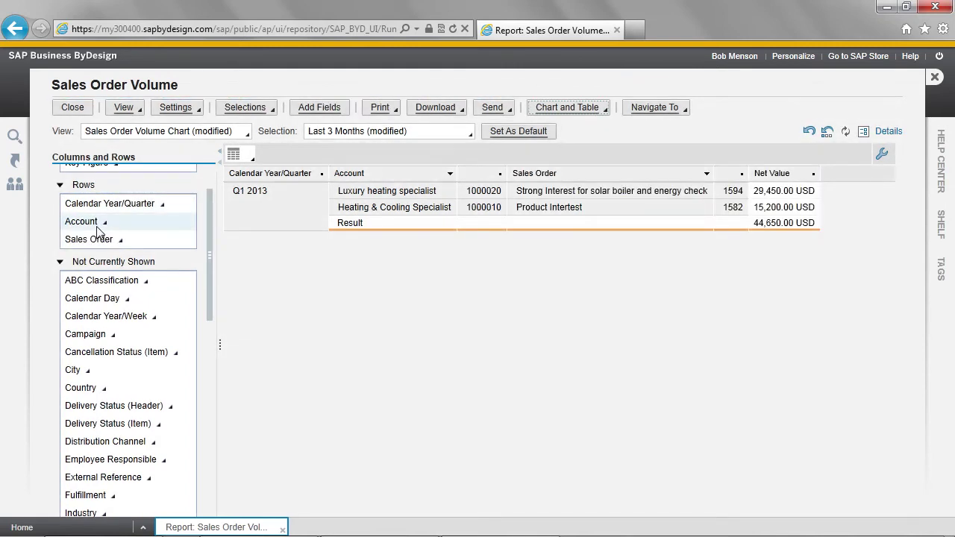
- Add Product as a row grouping and collapse the field panel so the table fills the page
scroll(103, 282, "down", 7)
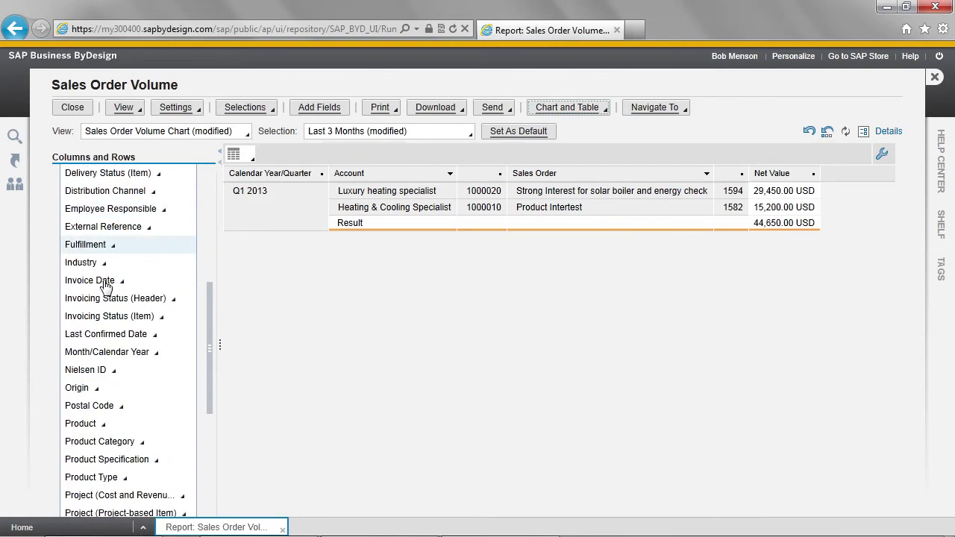
left_click(88, 425)
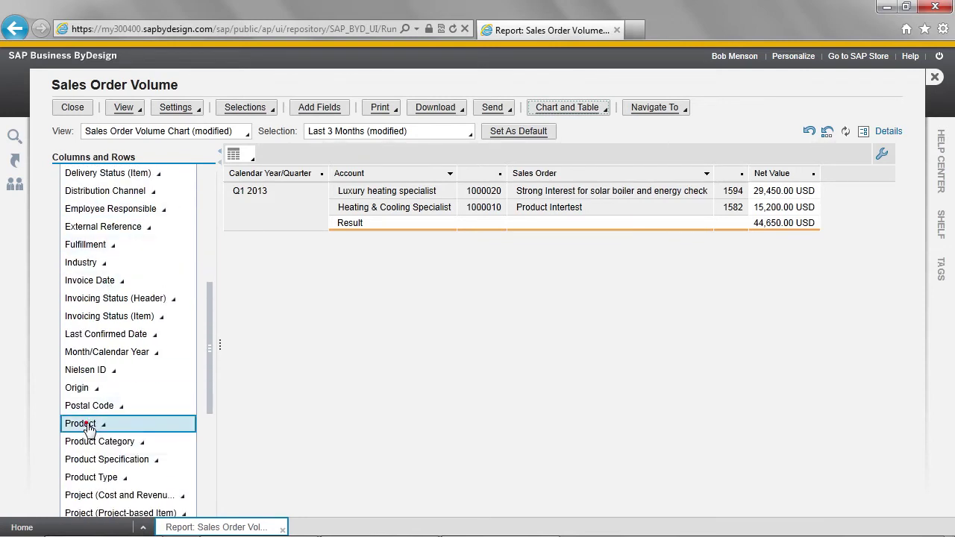
left_click_drag(88, 427, 95, 279)
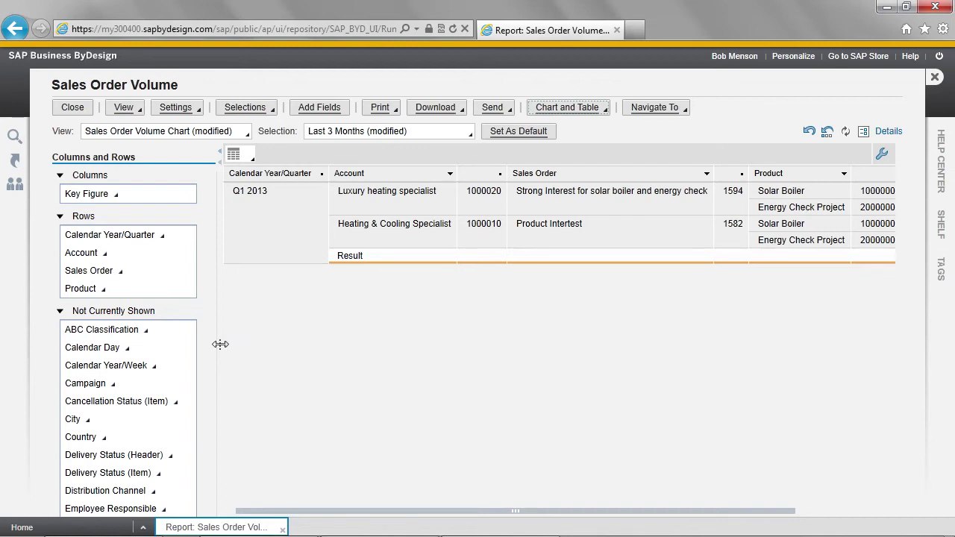
left_click_drag(220, 344, 100, 344)
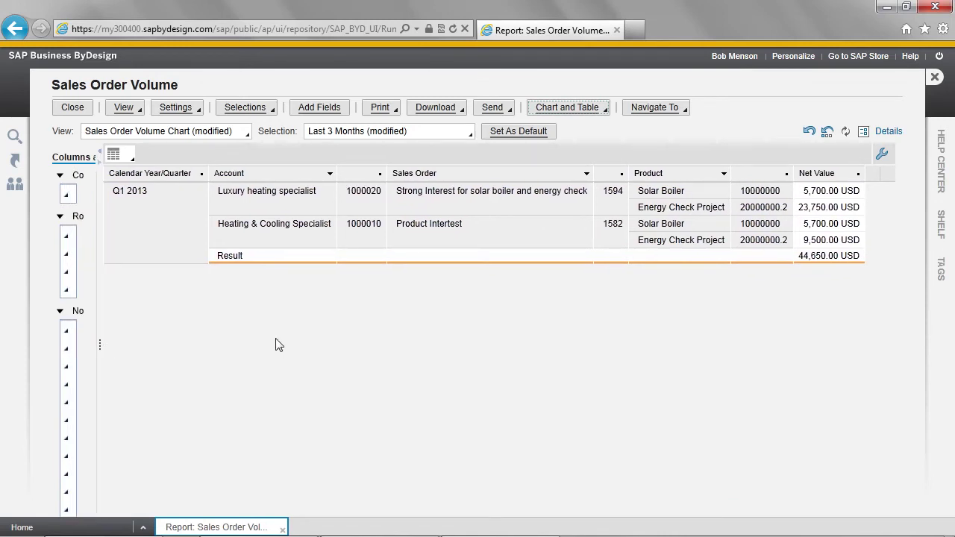
left_click(98, 151)
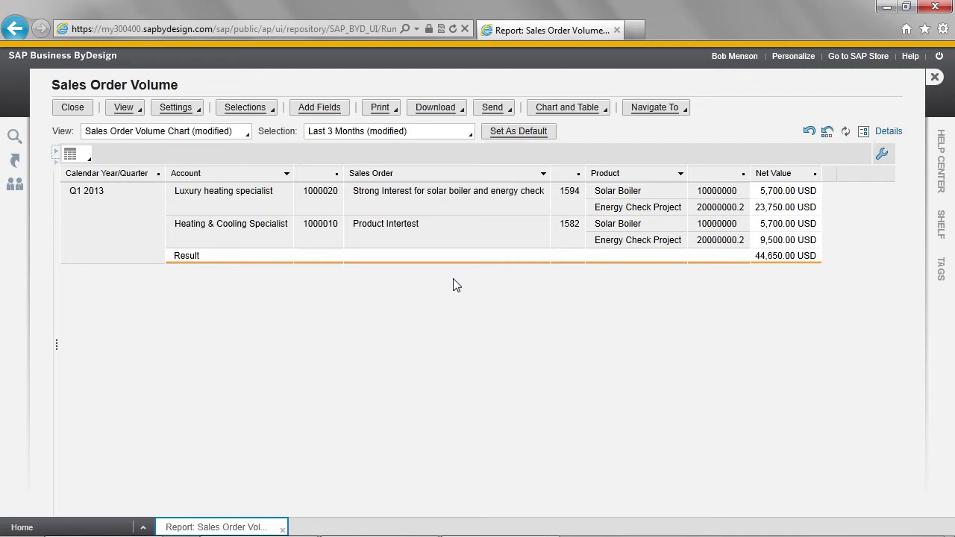
left_click(573, 197)
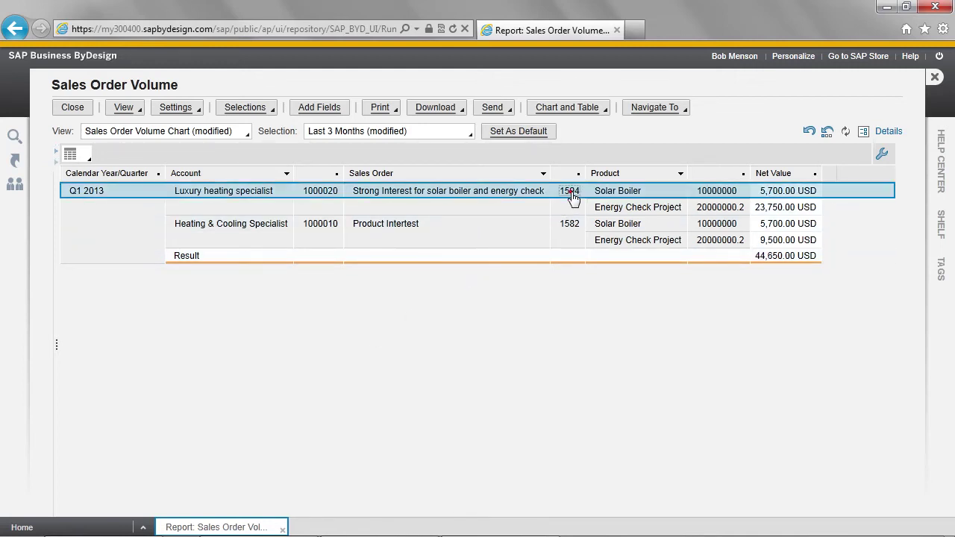
left_click(589, 191)
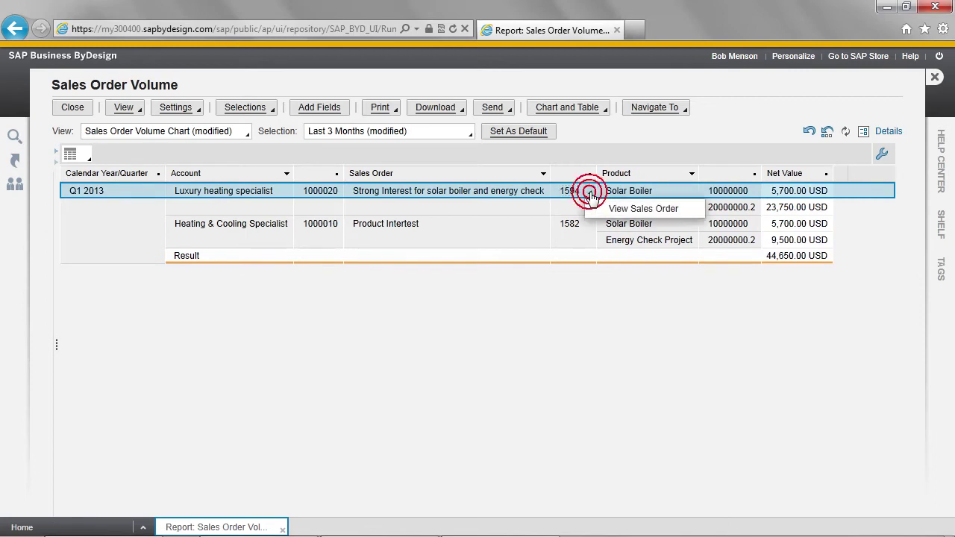
left_click(600, 210)
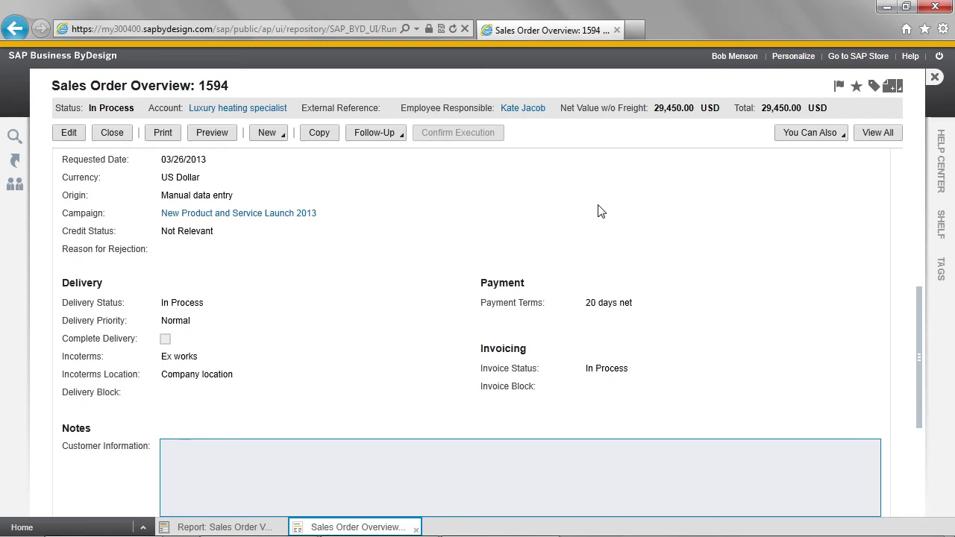
left_click(935, 78)
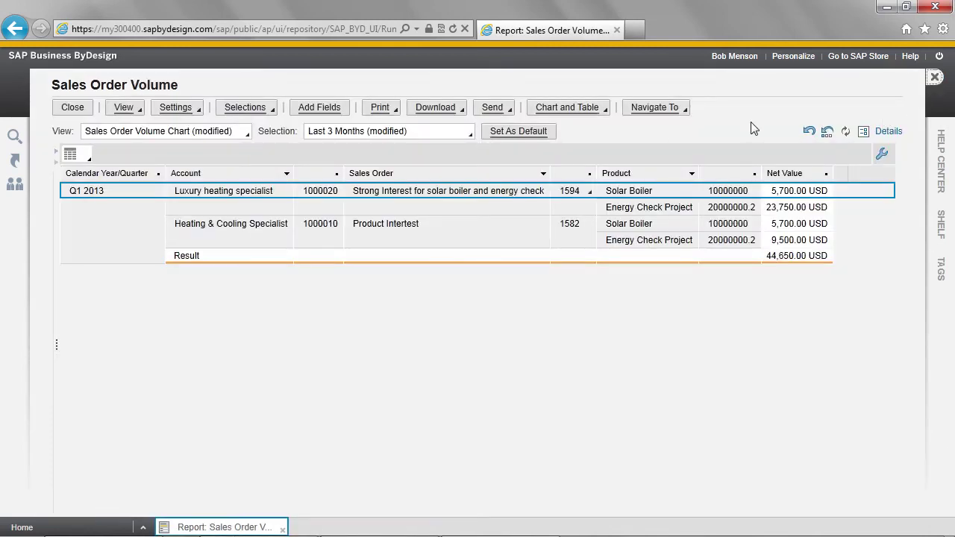
left_click(688, 112)
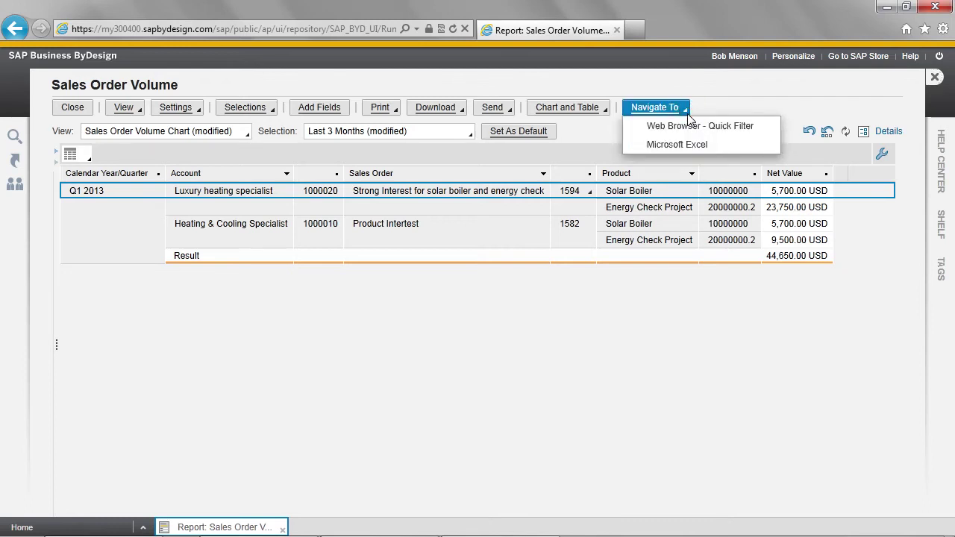
left_click(721, 145)
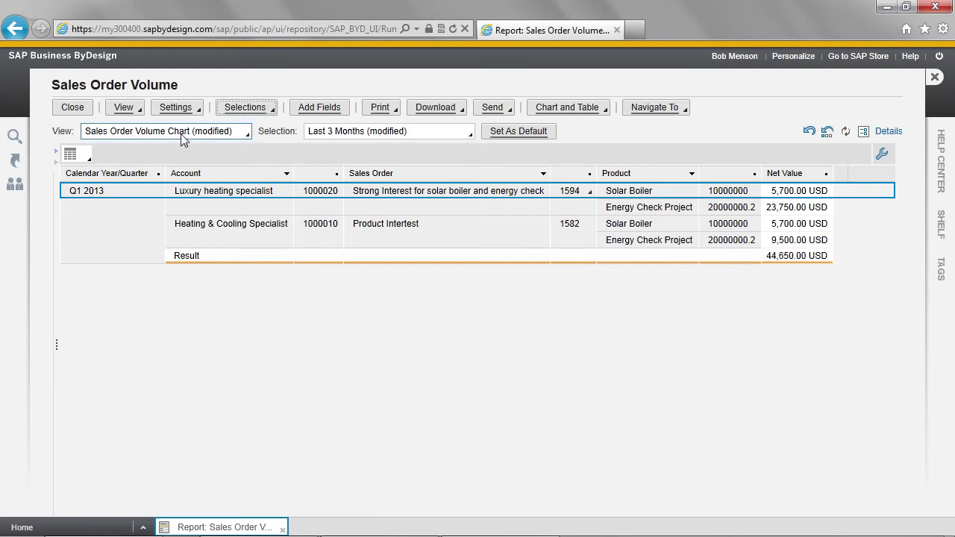
- Save the report layout as a new view named 'New product and service offering'
left_click(140, 112)
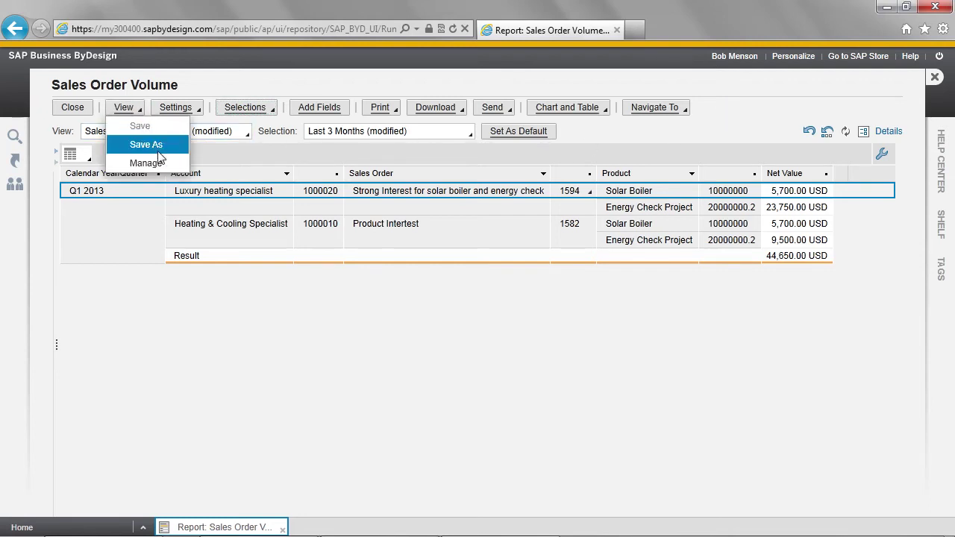
left_click(156, 145)
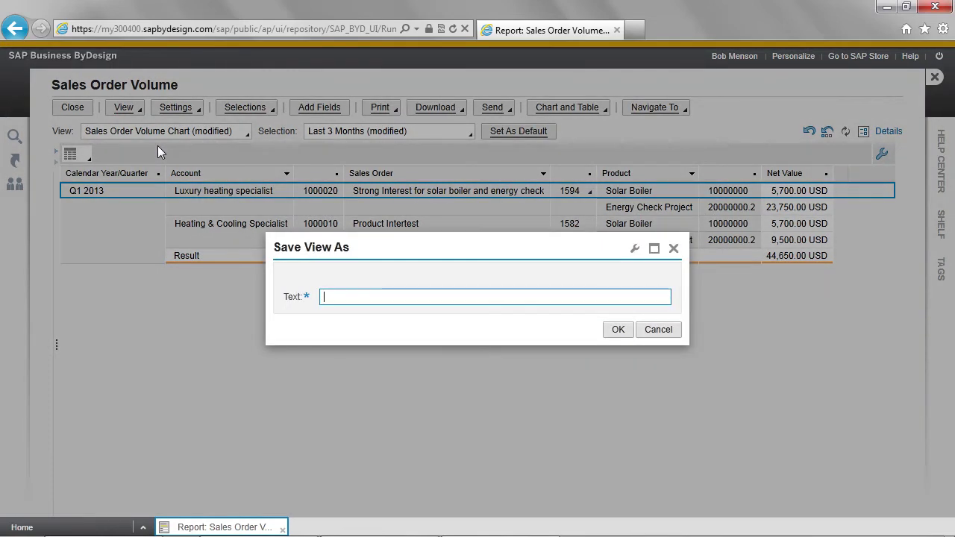
type("New product and serv")
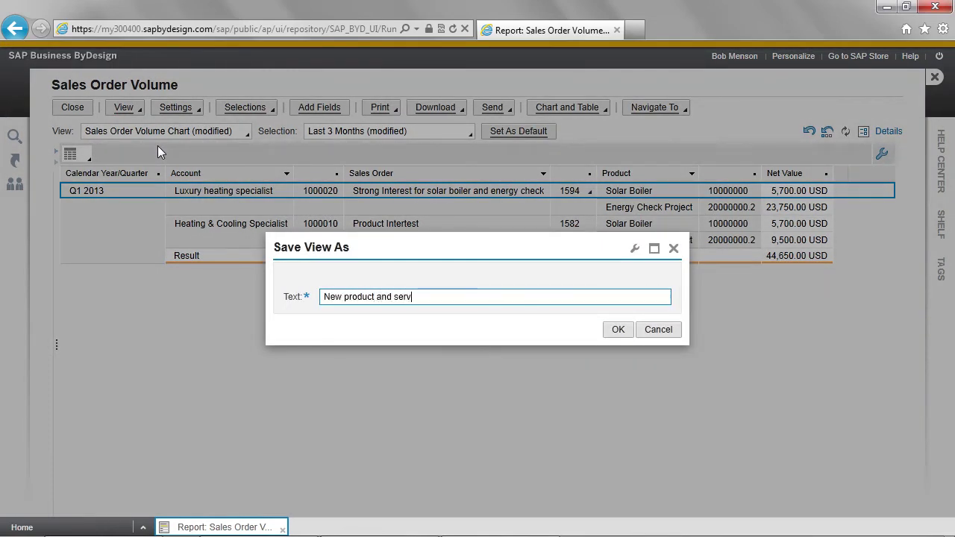
type("ice offering")
left_click(620, 330)
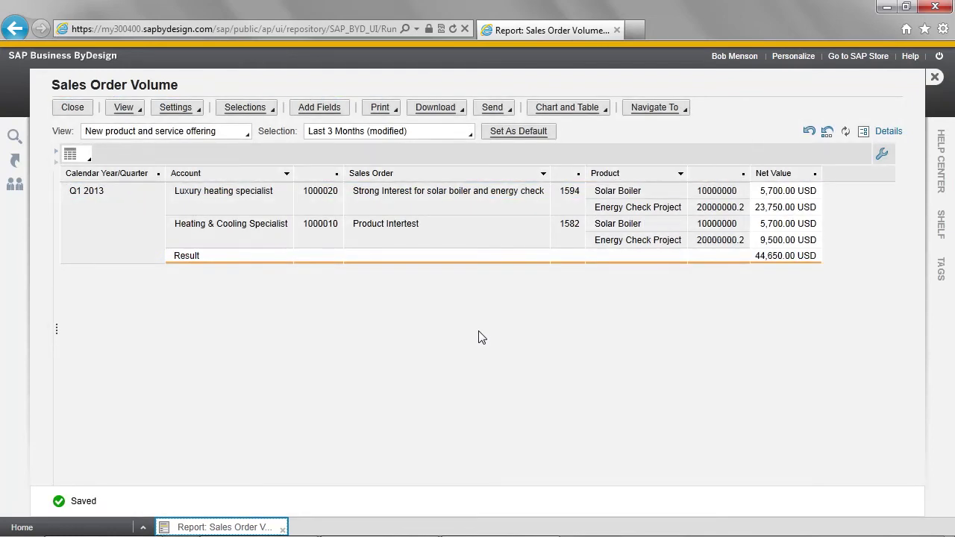
- Save the current selection under the name 'new product and service offerings'
left_click(272, 109)
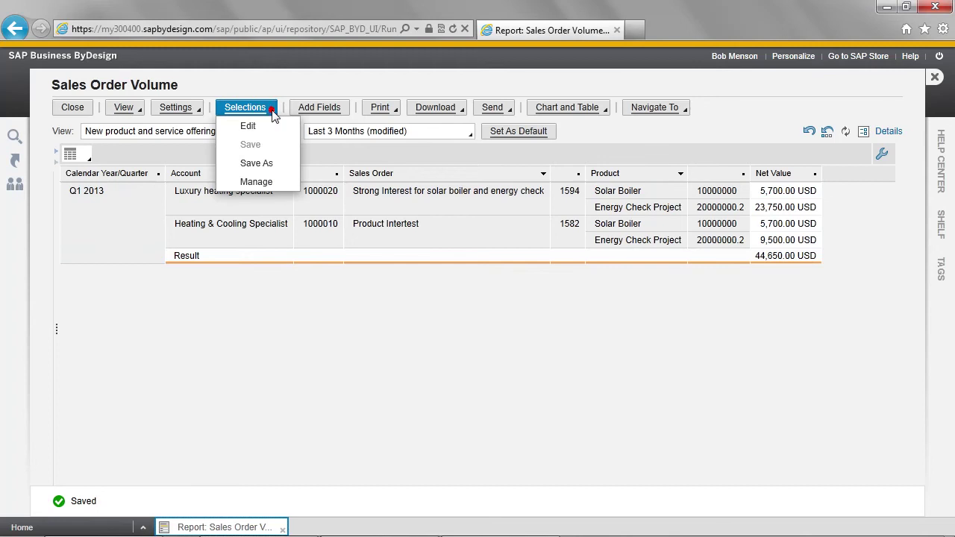
left_click(272, 164)
left_click(388, 290)
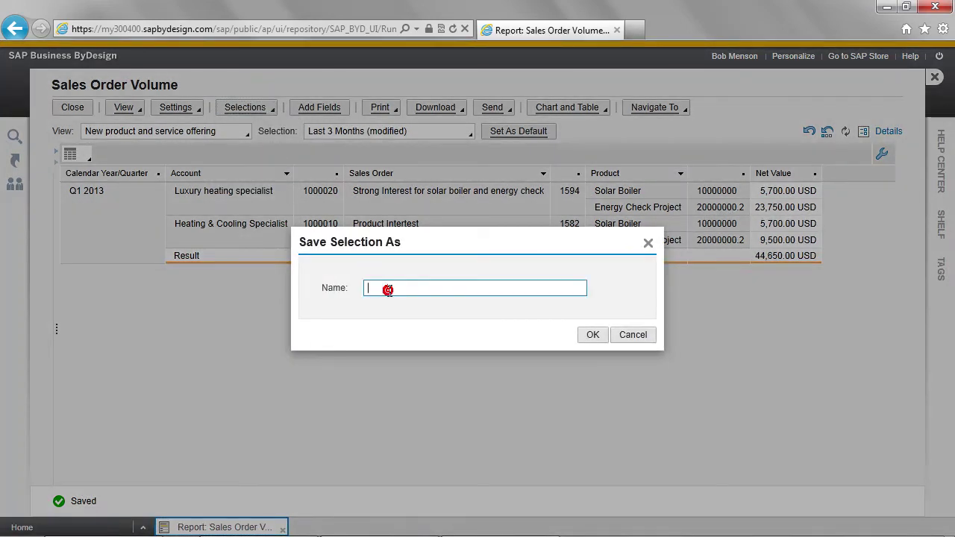
type("new product and service offerings")
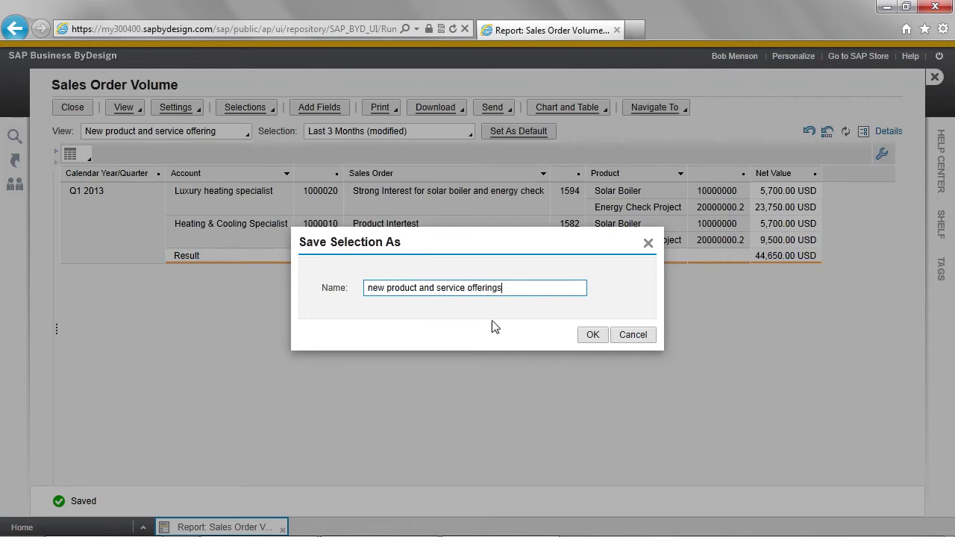
left_click(590, 337)
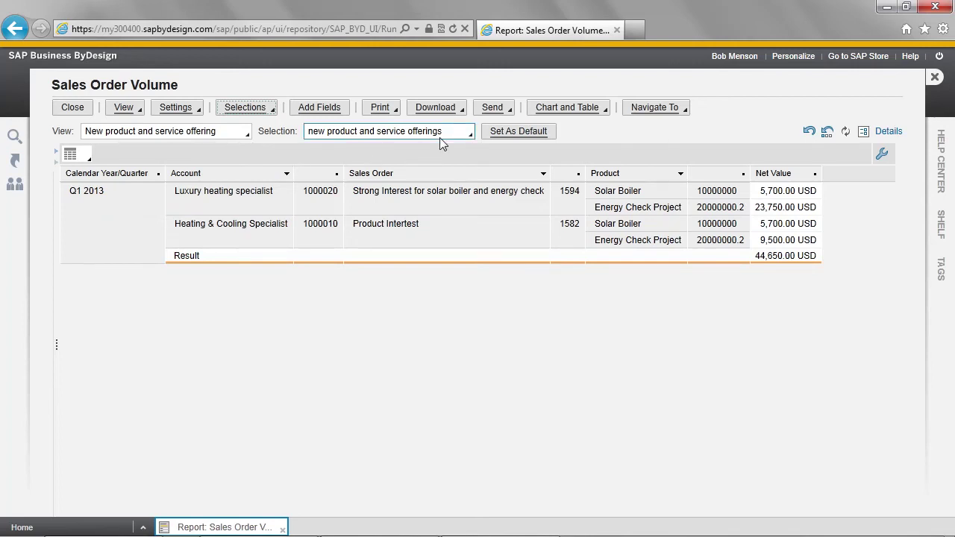
- Close the Sales Order Volume report and go back to the Home page
left_click(88, 107)
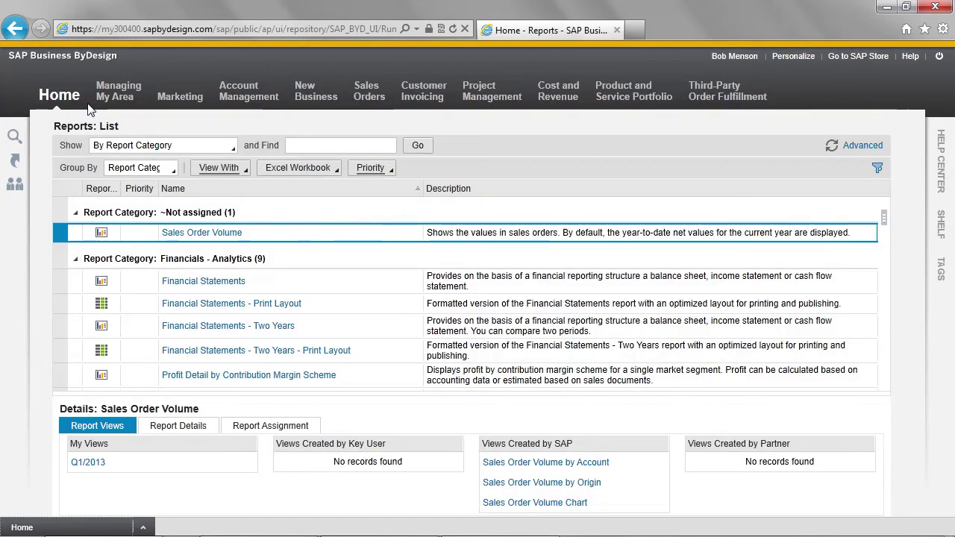
mouse_move(67, 103)
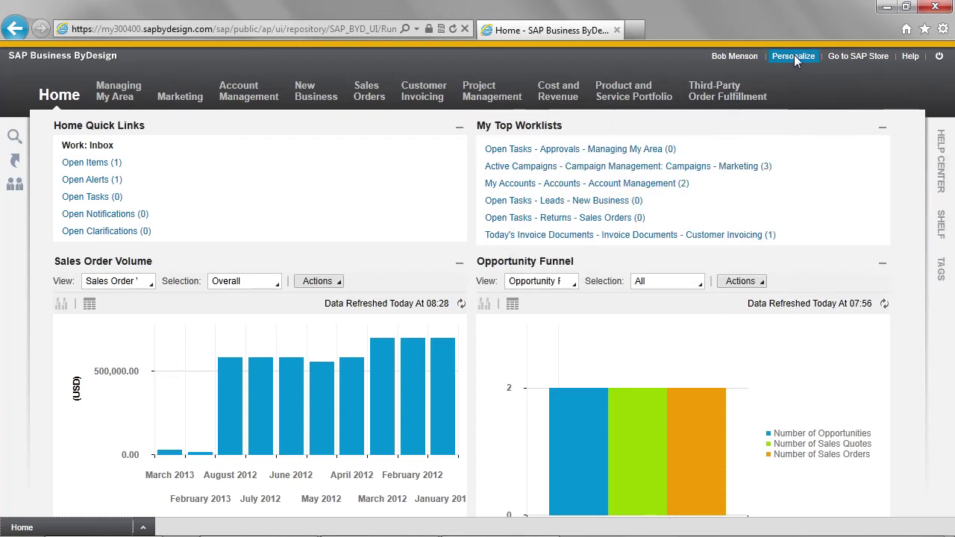
- Set the Home Sales Order Volume tile to the New product and service offering view and selection
left_click(794, 56)
left_click(789, 76)
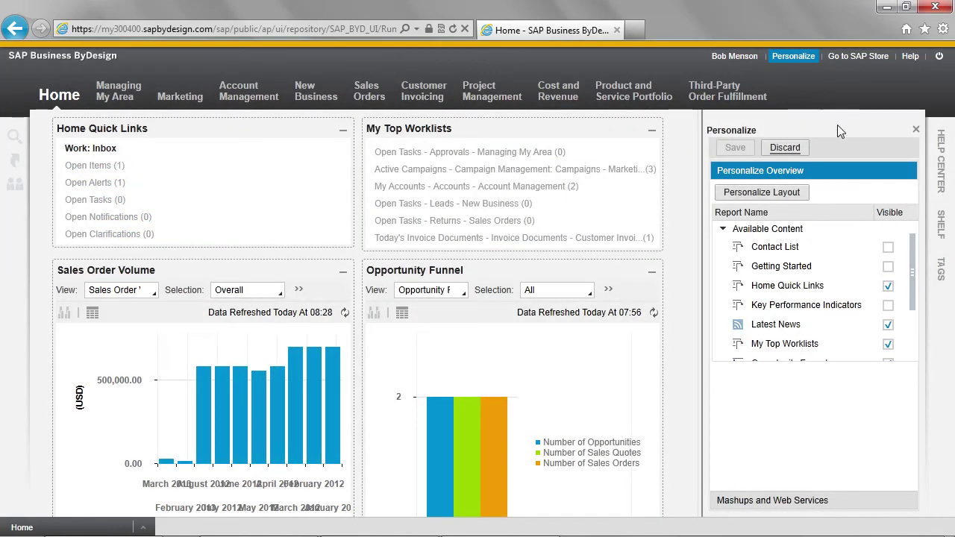
left_click_drag(910, 284, 914, 322)
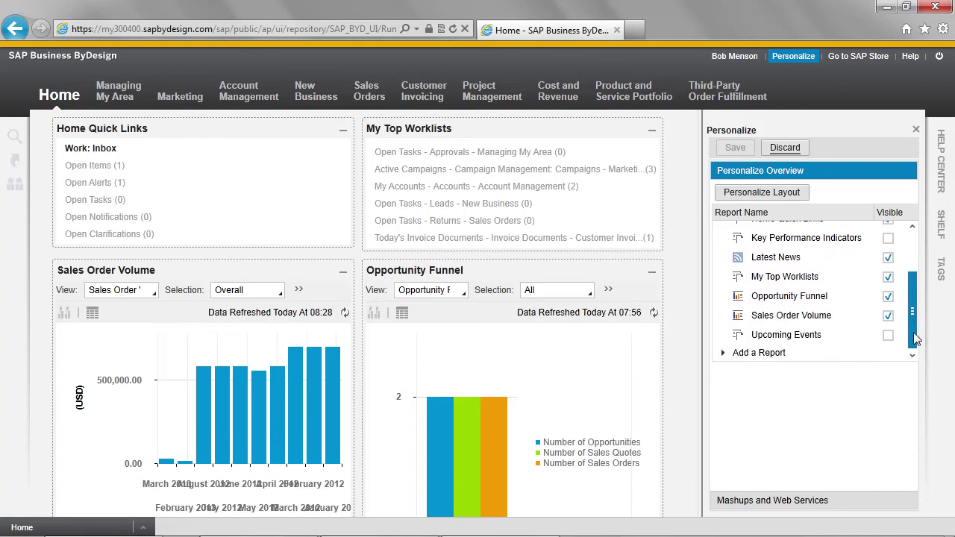
left_click(787, 315)
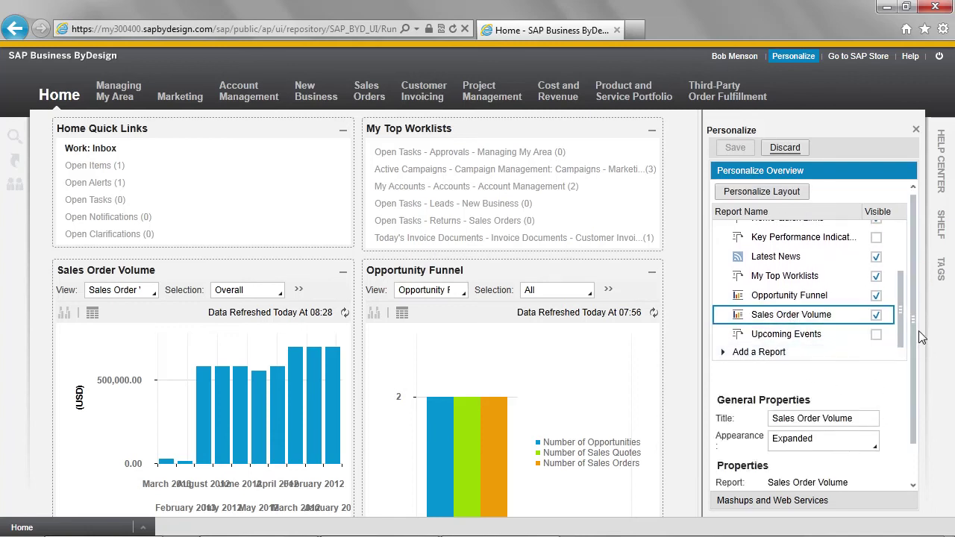
left_click_drag(919, 331, 910, 373)
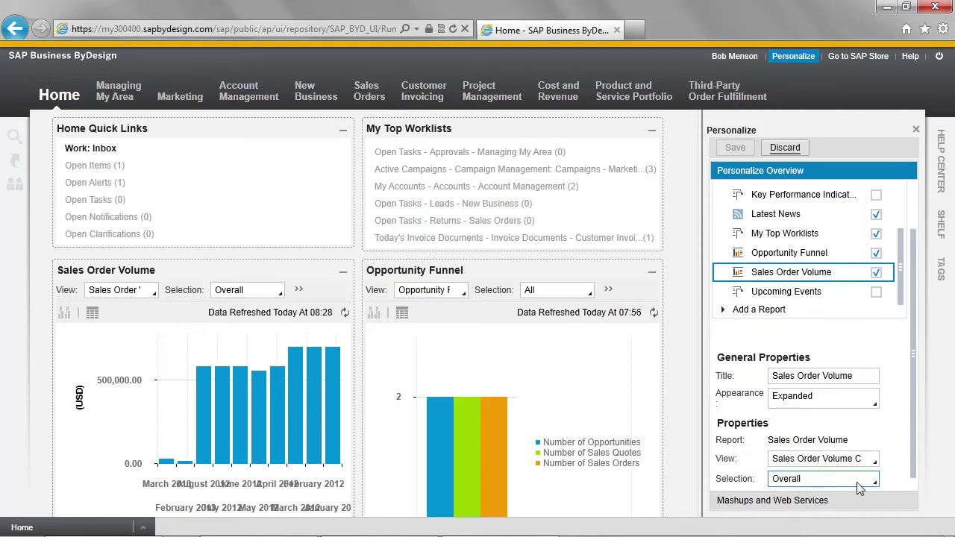
left_click(876, 462)
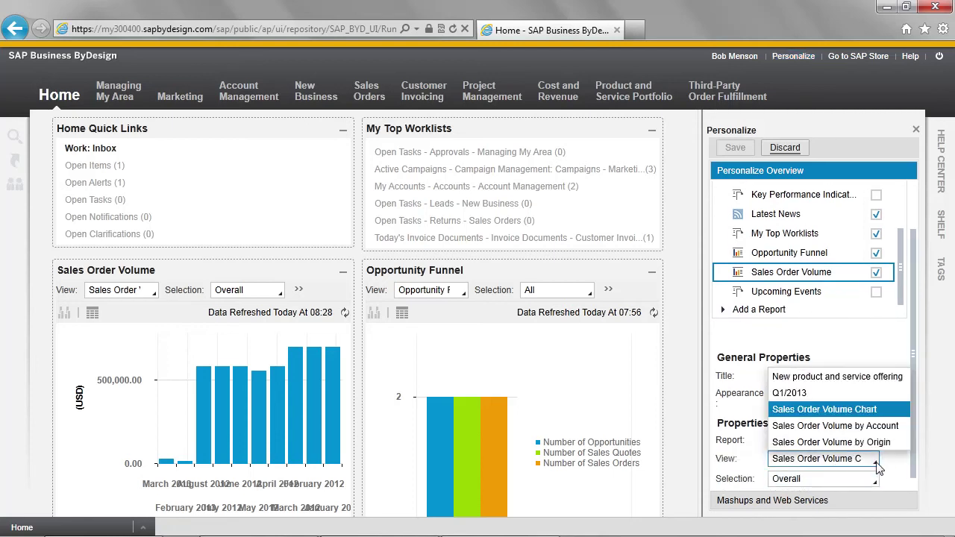
left_click(876, 379)
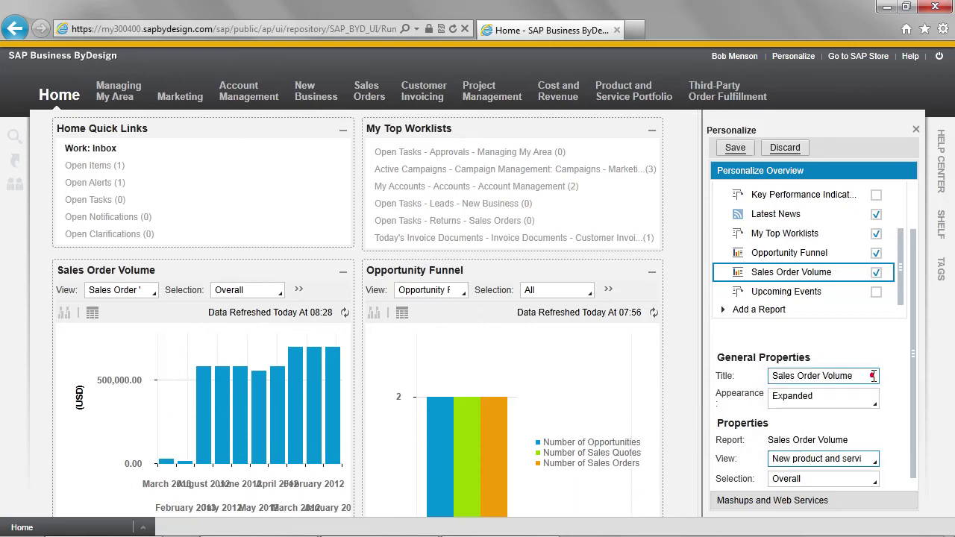
left_click(877, 481)
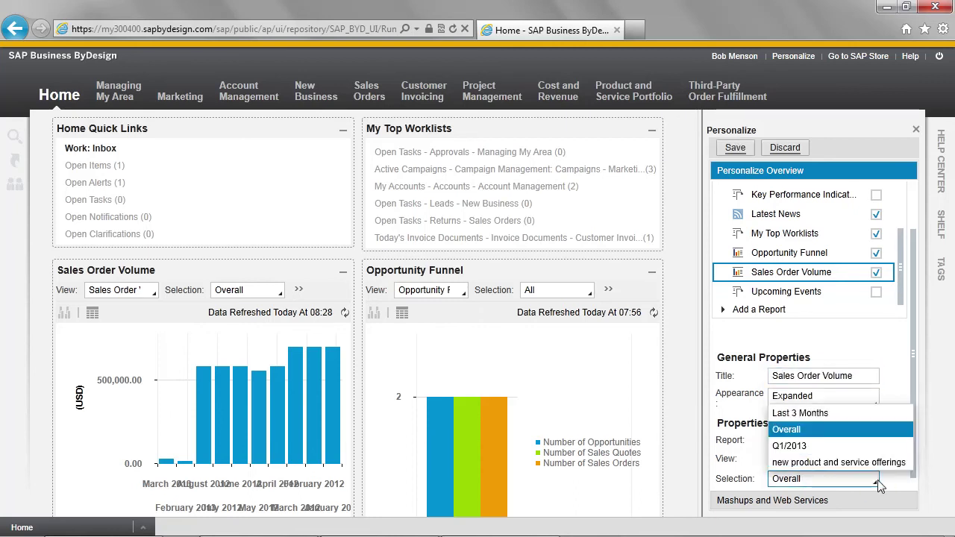
left_click(876, 463)
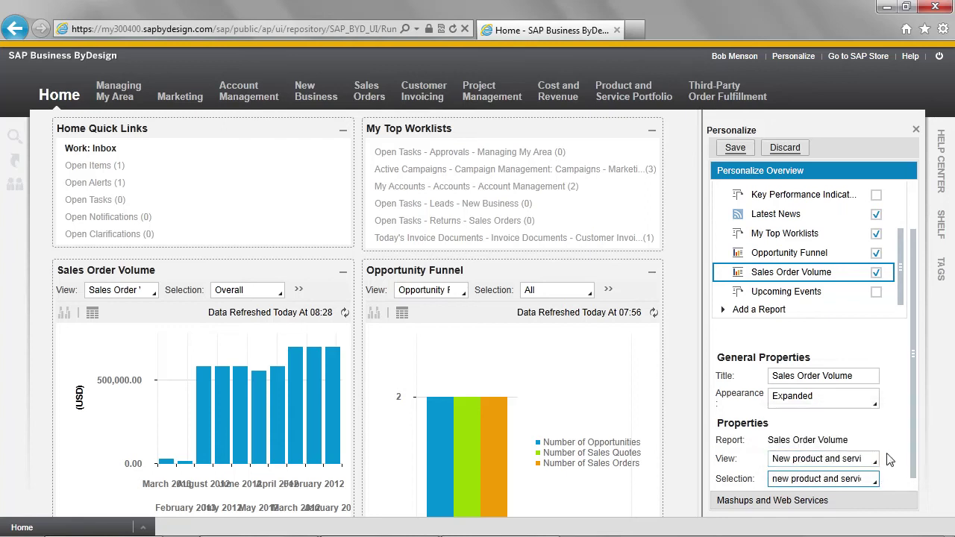
left_click_drag(914, 444, 917, 399)
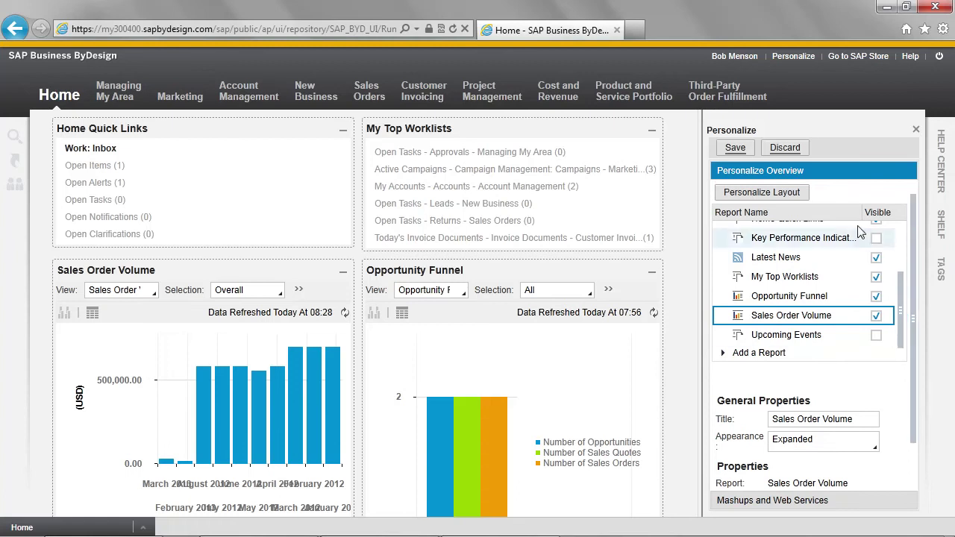
- Make Sales Order Volume and Opportunity Funnel full-width on the home page and save
left_click(790, 194)
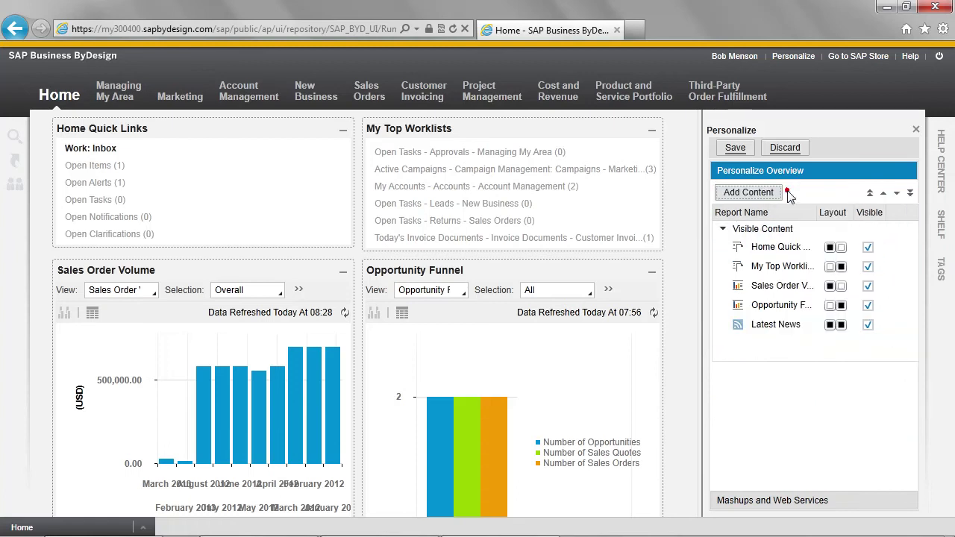
left_click(842, 286)
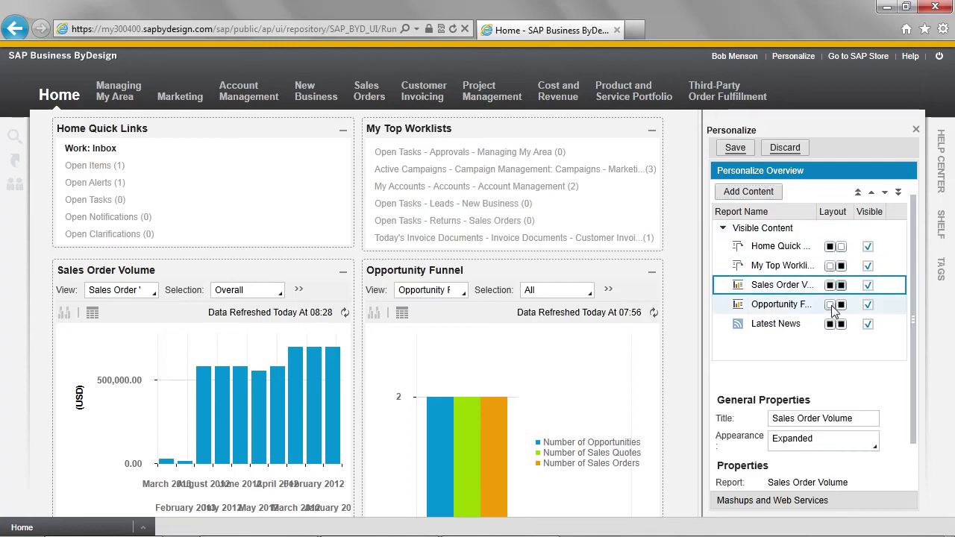
left_click(830, 304)
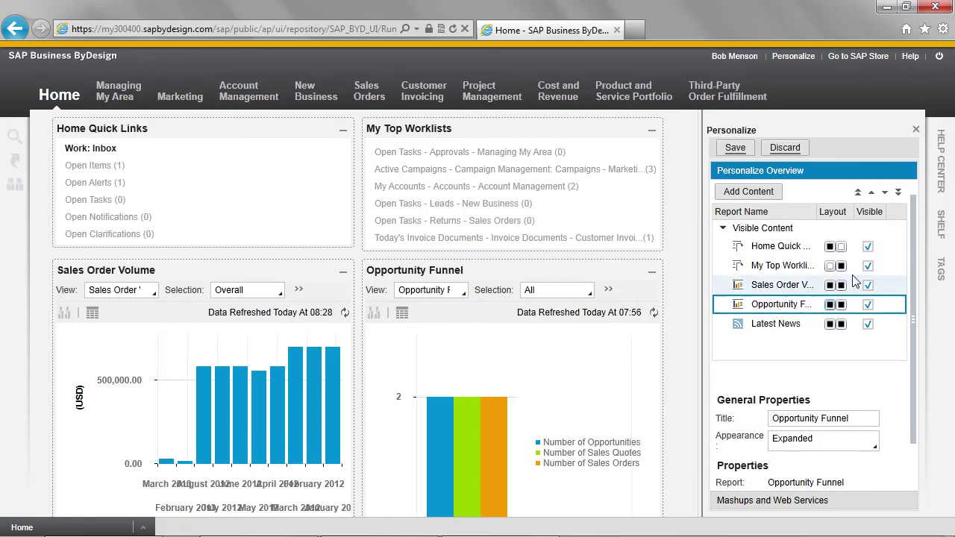
left_click(736, 149)
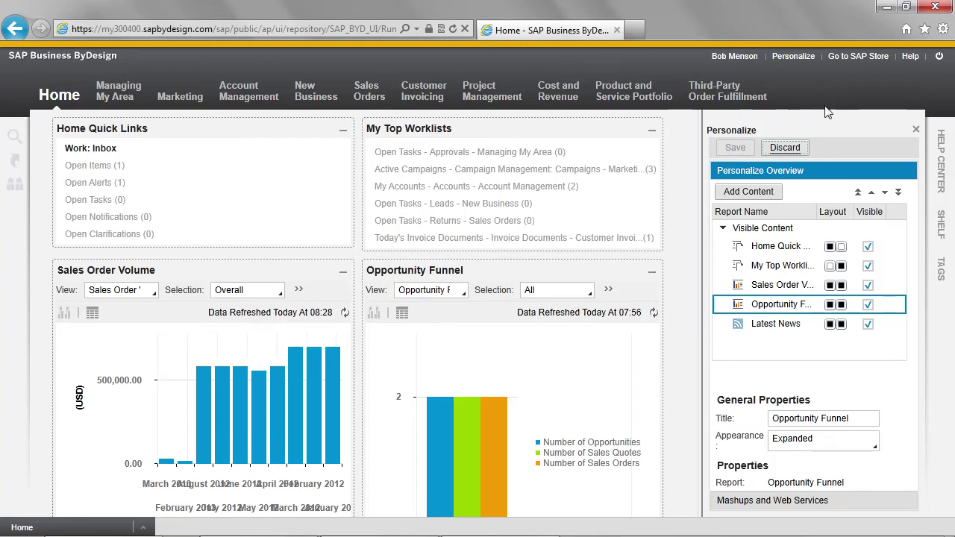
- Close the Personalize panel so the Home page reloads with the new layout
left_click(917, 132)
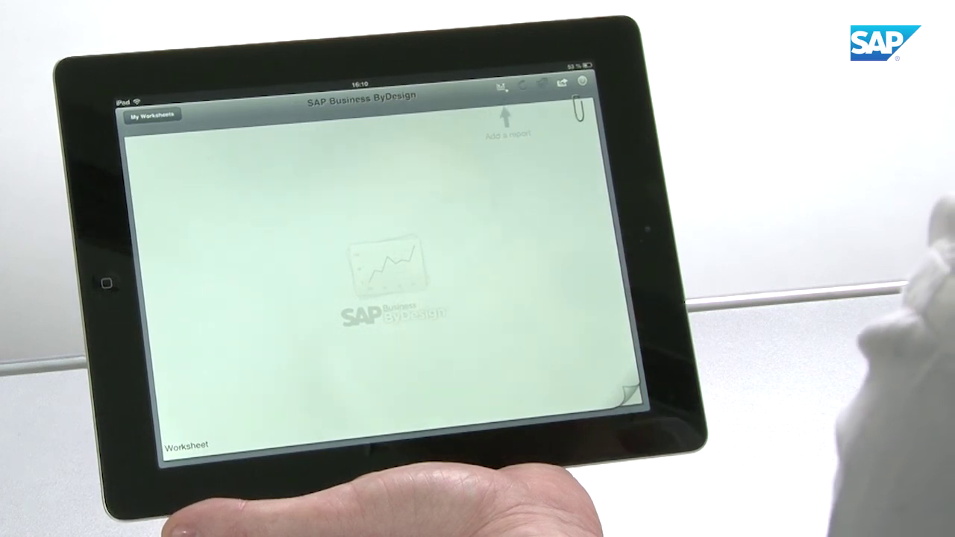
- Add the Sales Order Volume report to the iPad worksheet with the New product and service offering view
left_click(502, 85)
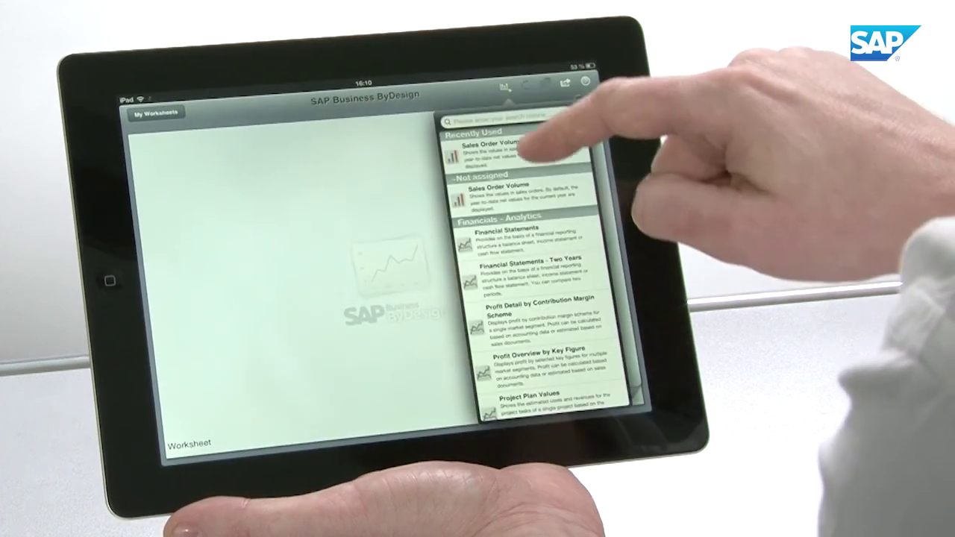
left_click(523, 153)
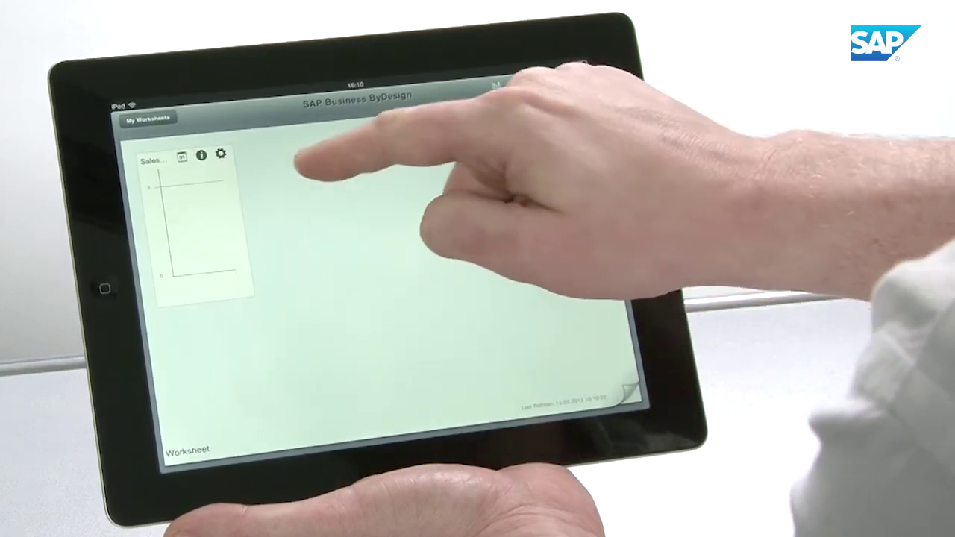
left_click(226, 151)
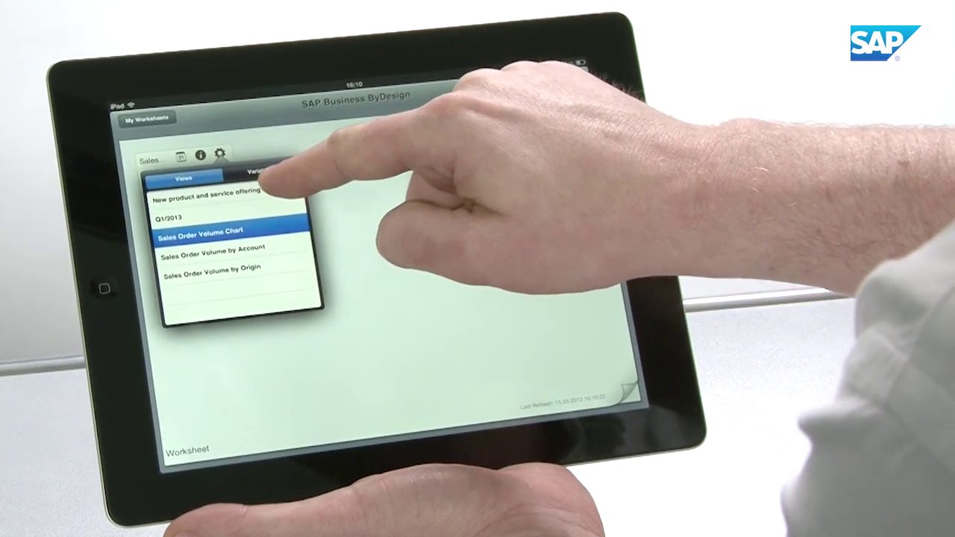
left_click(265, 194)
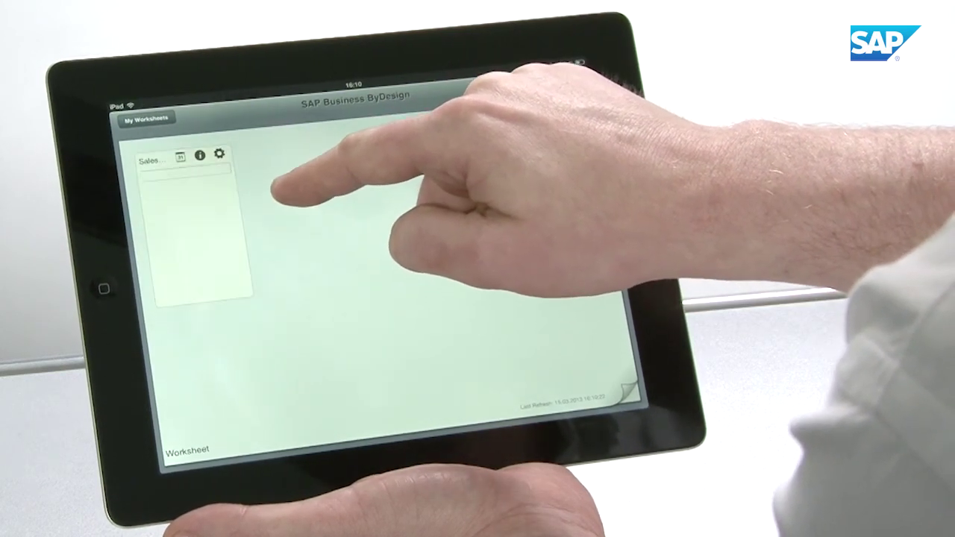
- Apply the saved new product and service offerings selection and expand the tile to full screen
left_click(221, 153)
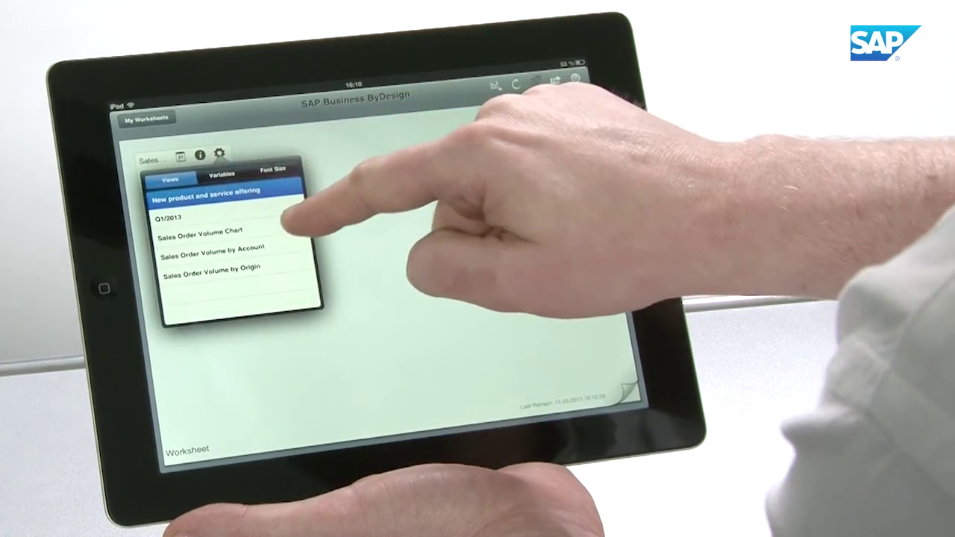
left_click(223, 173)
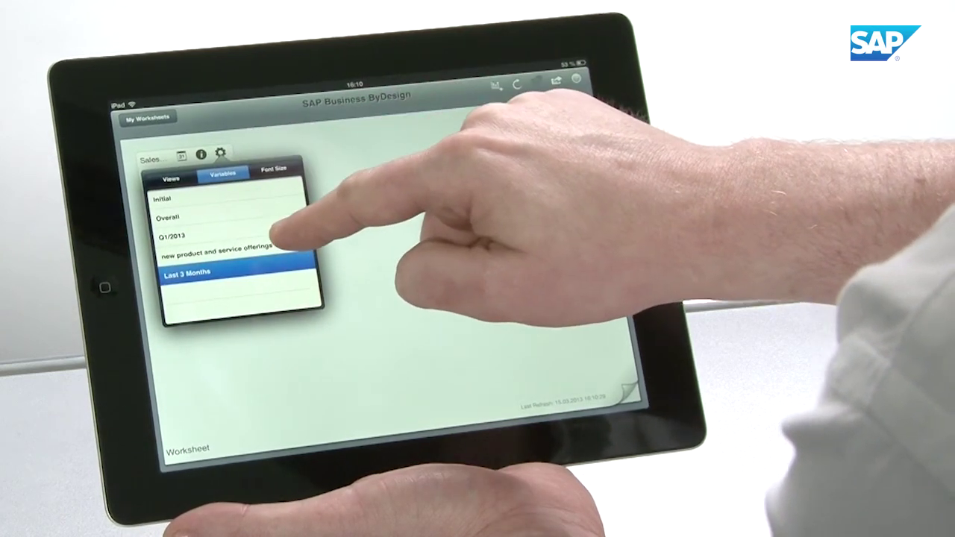
left_click(265, 252)
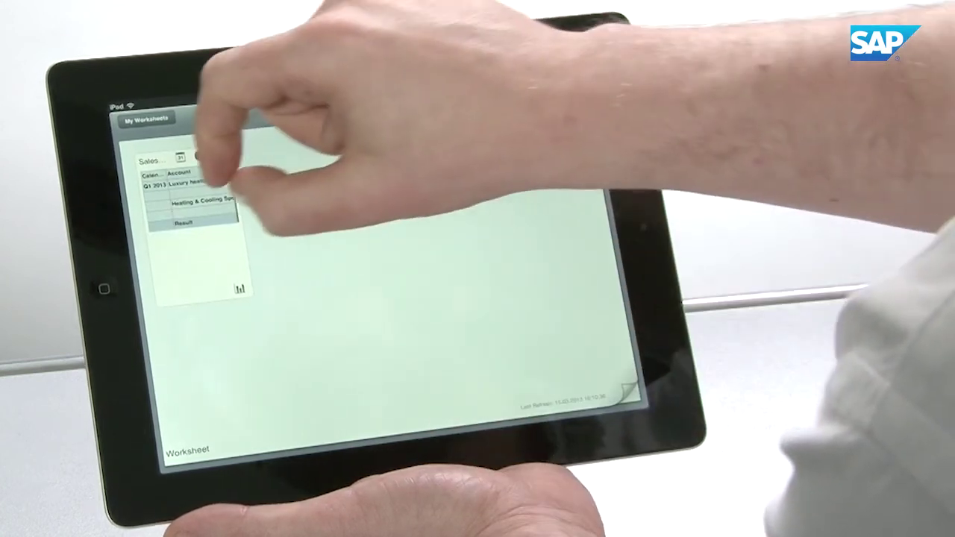
left_click(205, 190)
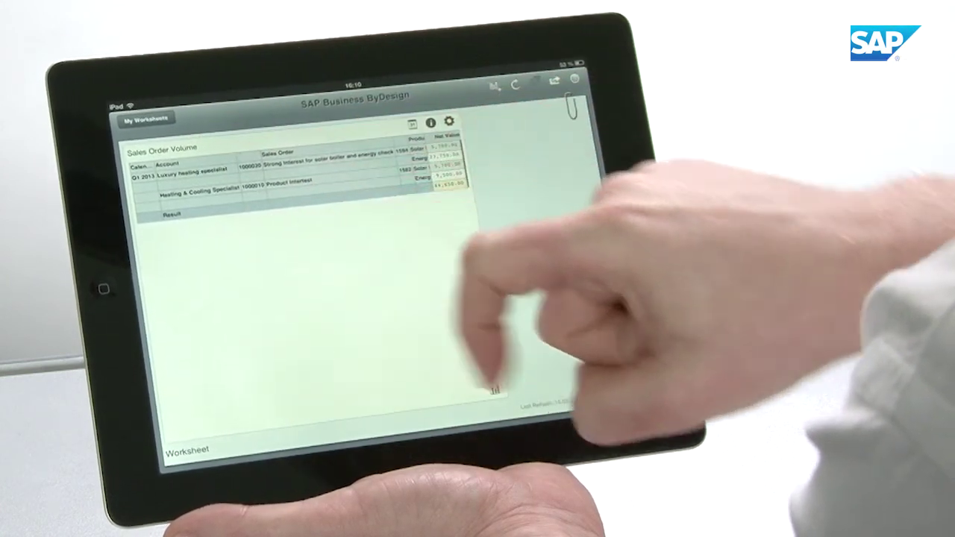